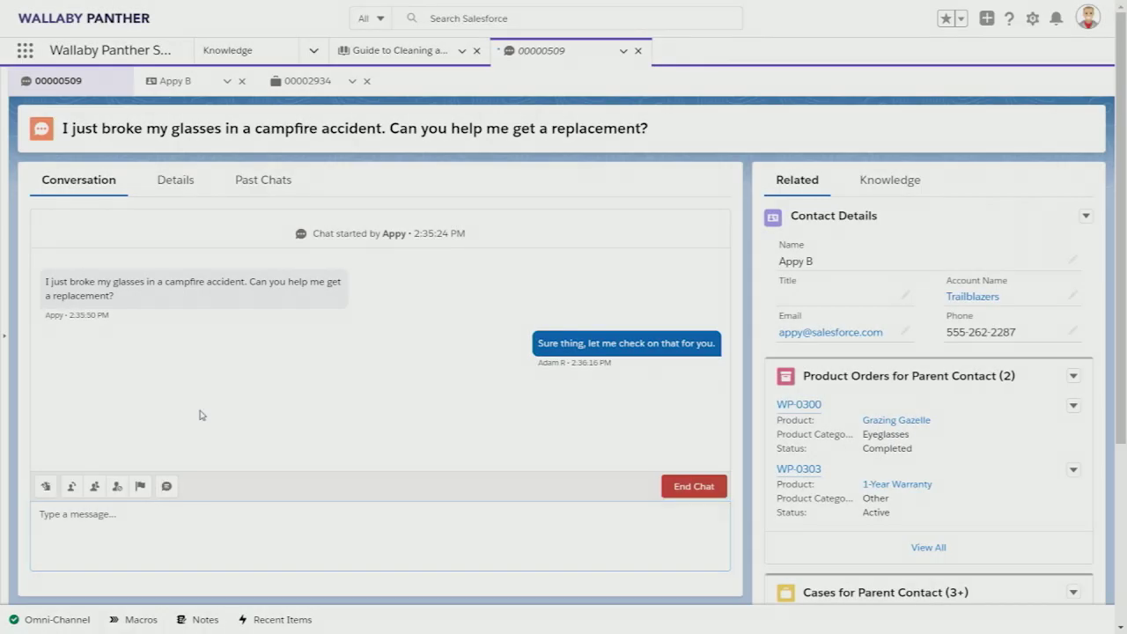
pyautogui.press('Tab')
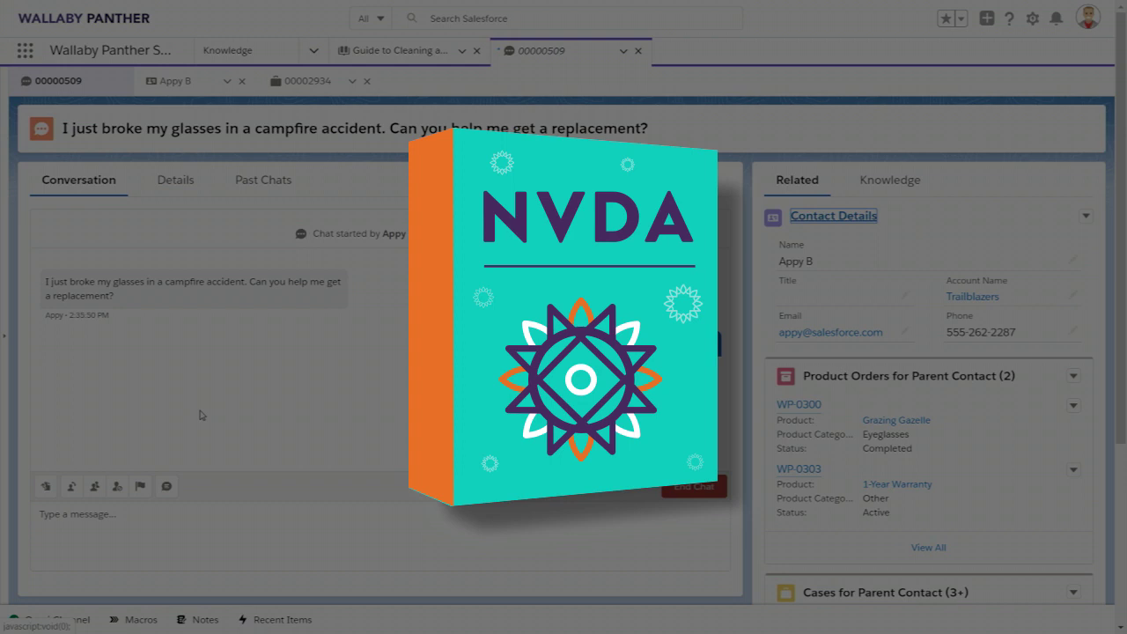
pyautogui.press('Tab')
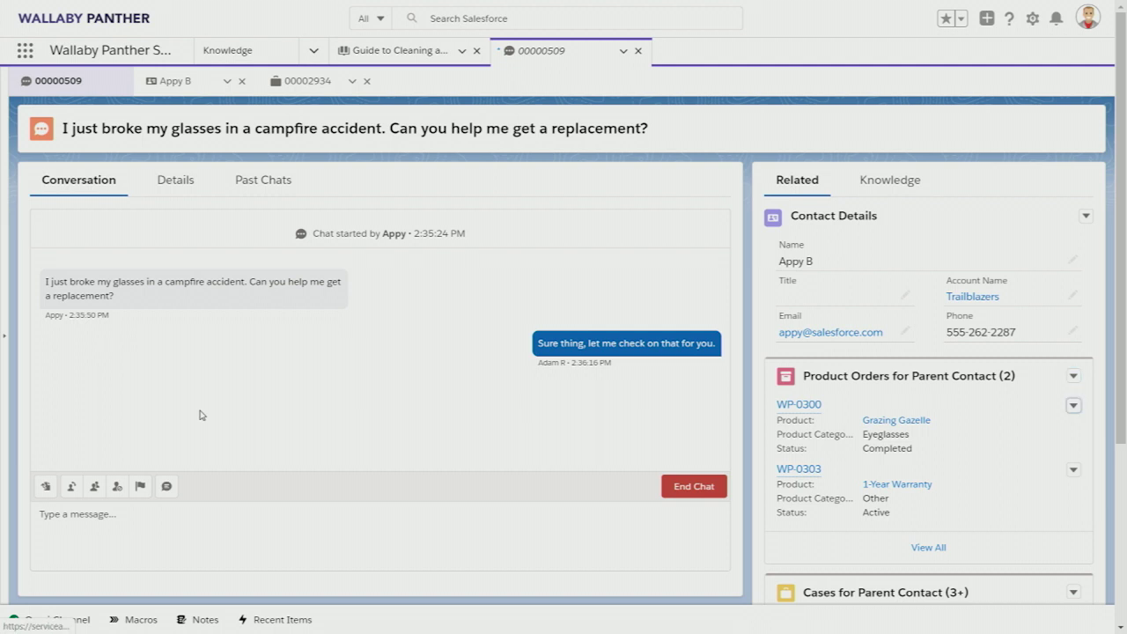
pyautogui.press('Tab')
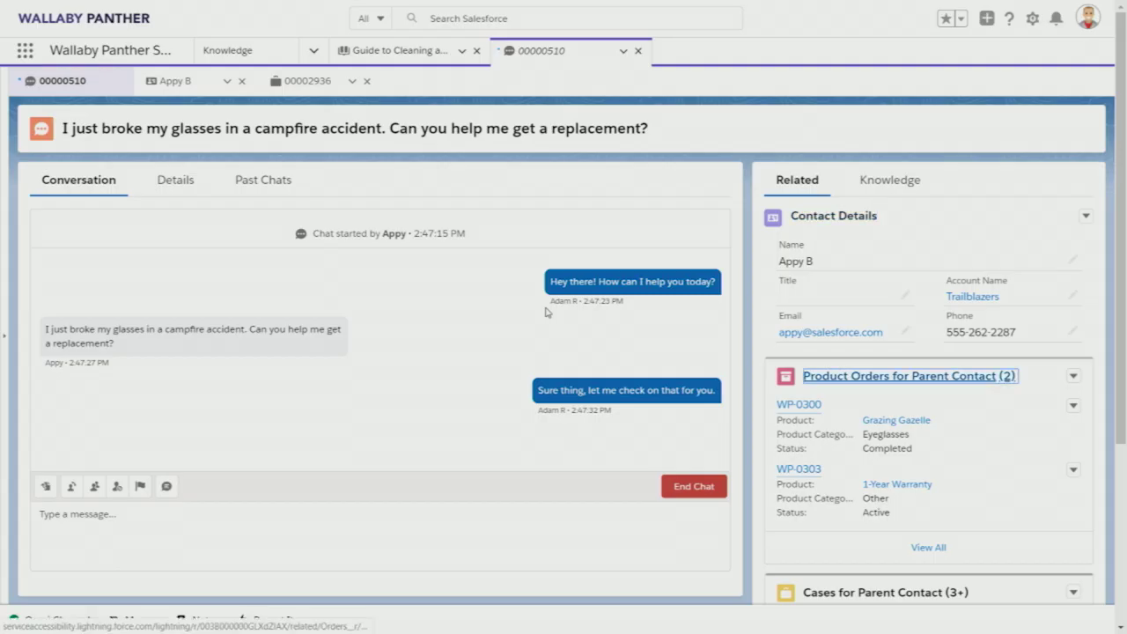
# - Accept the incoming support chat and reply "Sure thing, let me check on that for you."
pyautogui.press('Tab')
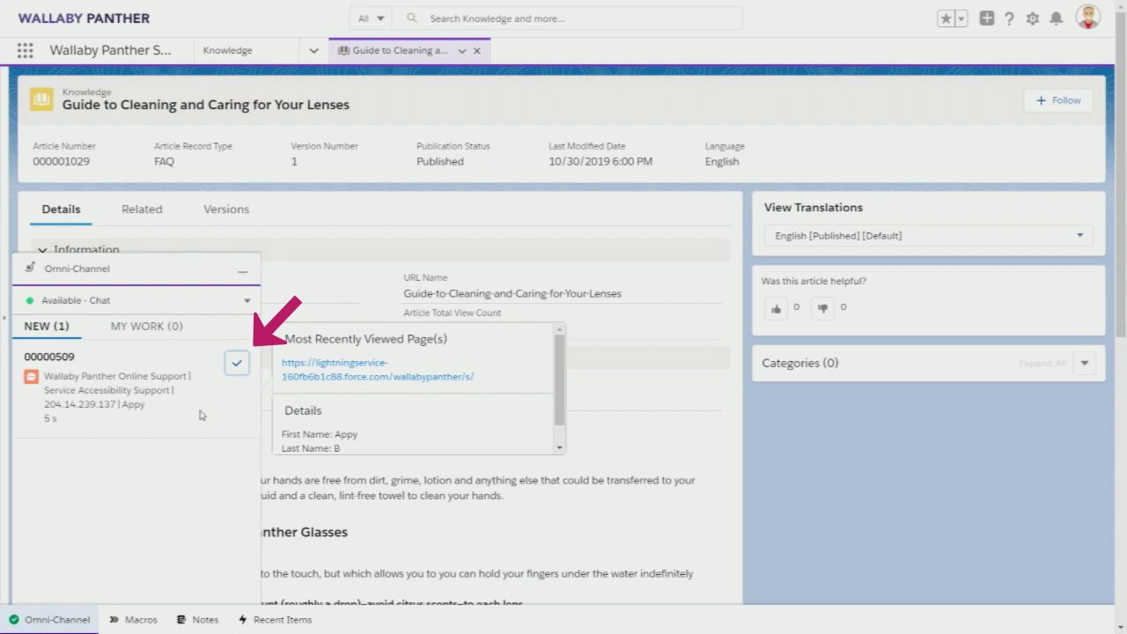
pyautogui.press('Return')
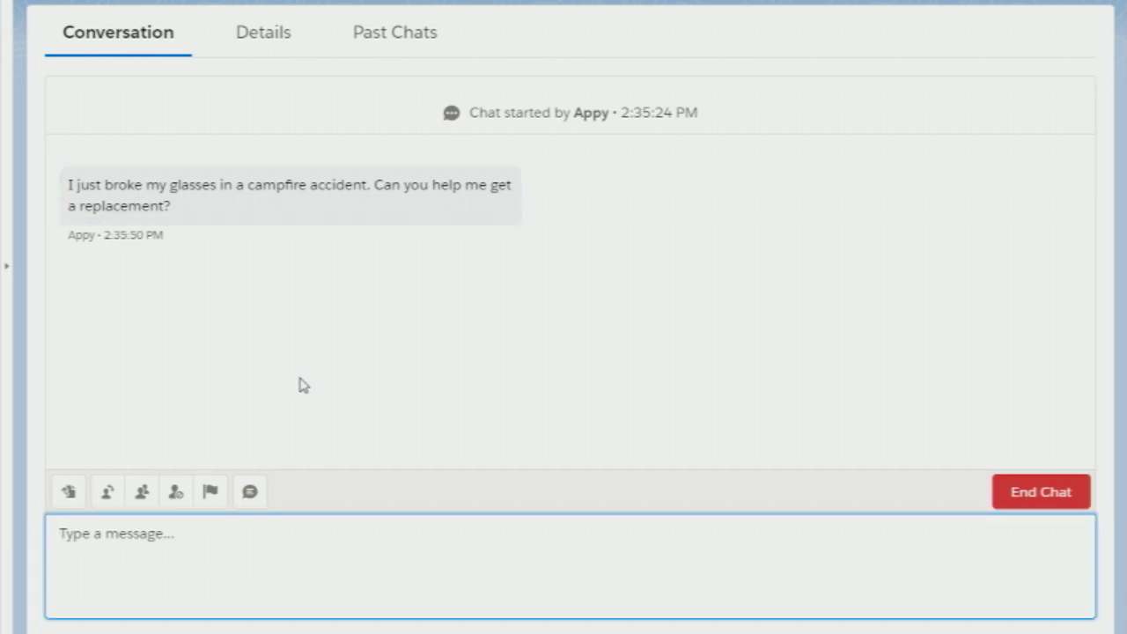
pyautogui.write('Sure thing, let me check on that for you.')
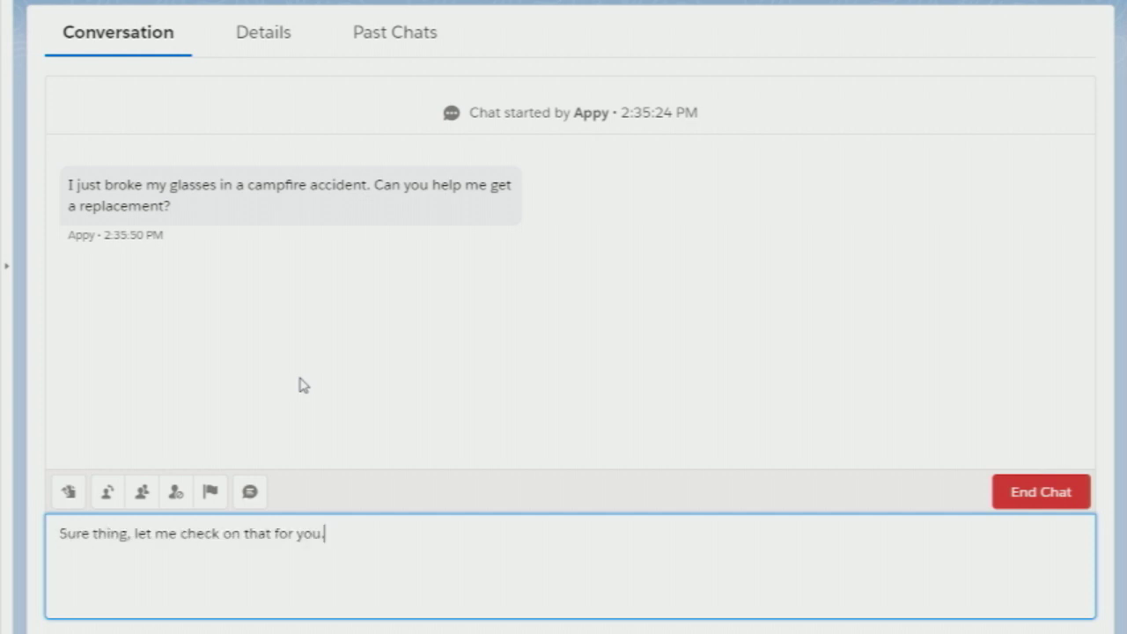
pyautogui.press('Return')
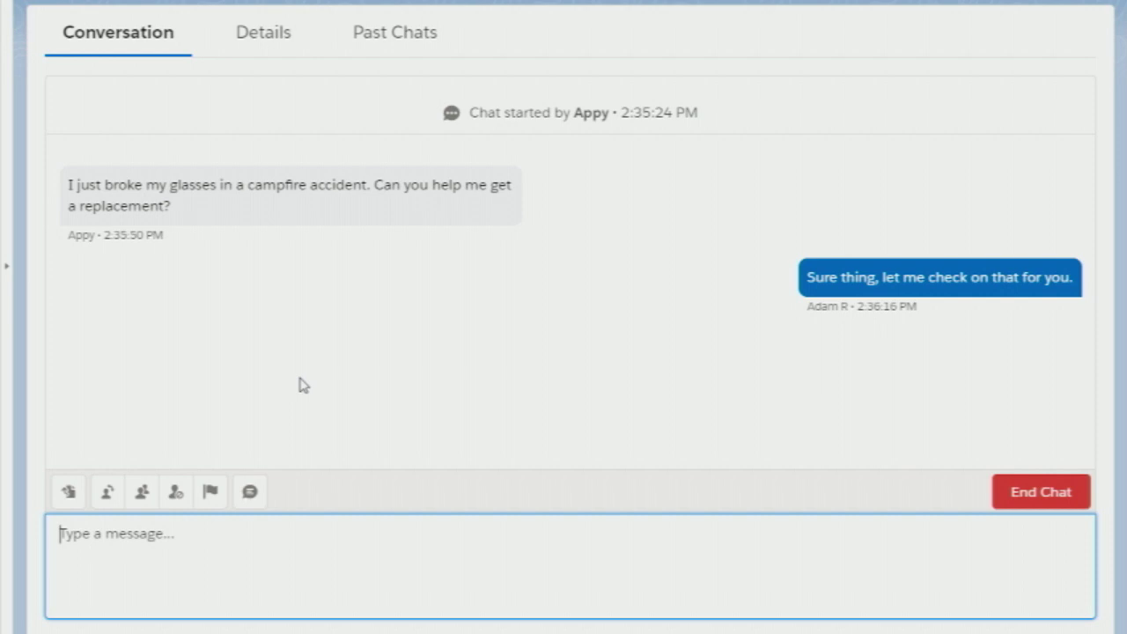
# - Insert the "Confirm Address for Warranty Replacement" quick text into the chat and send it to the customer
pyautogui.click(200, 415)
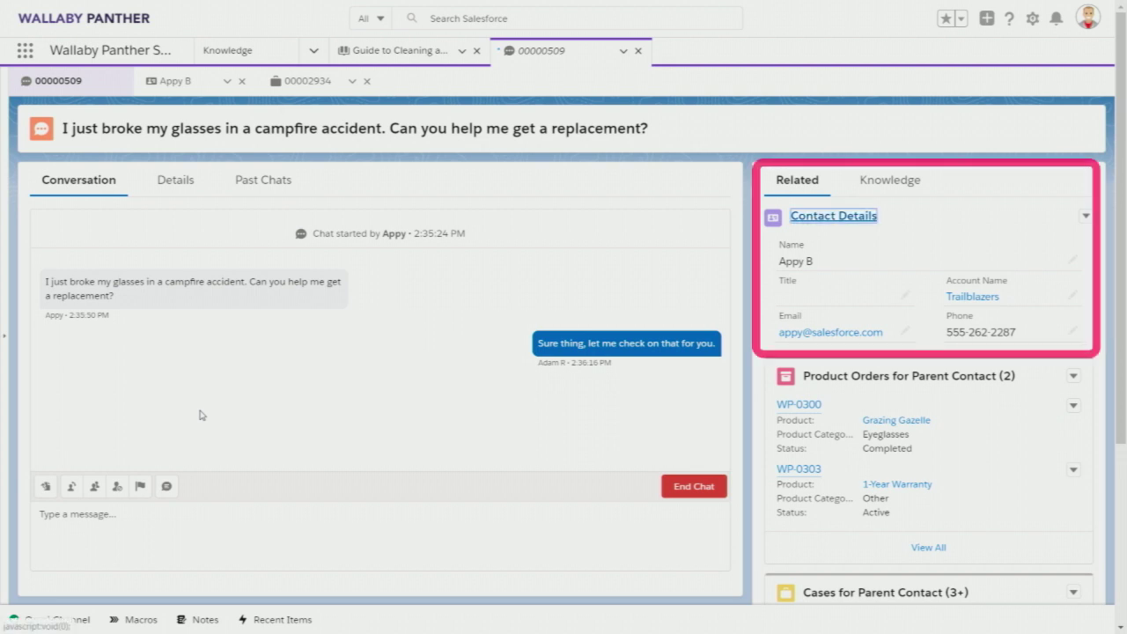
pyautogui.press('Tab')
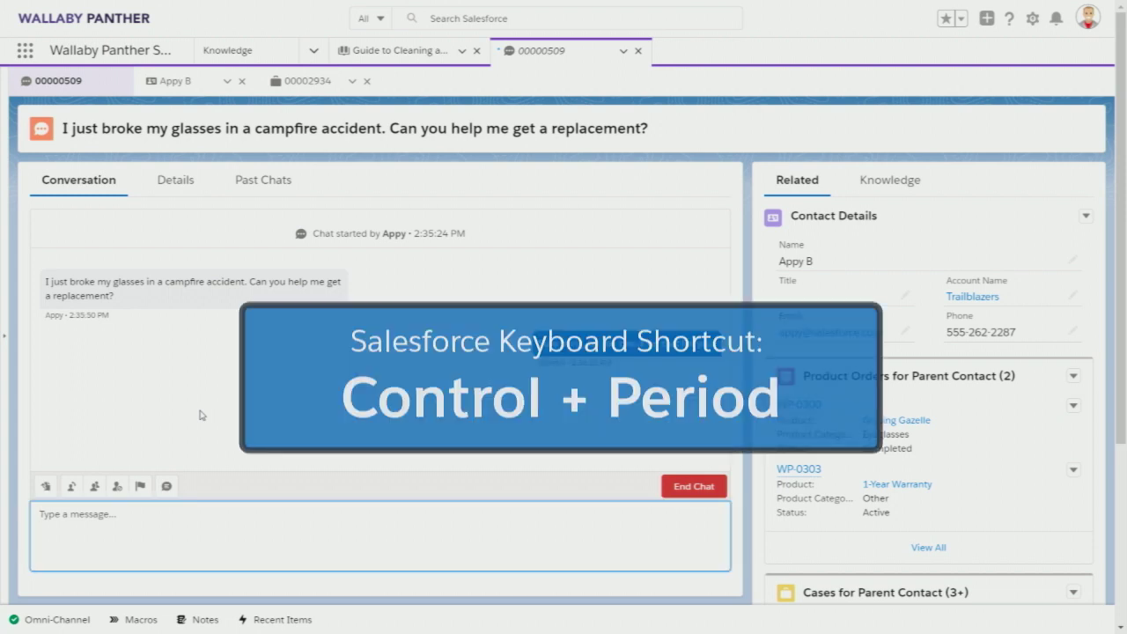
pyautogui.hotkey('ctrl', '.')
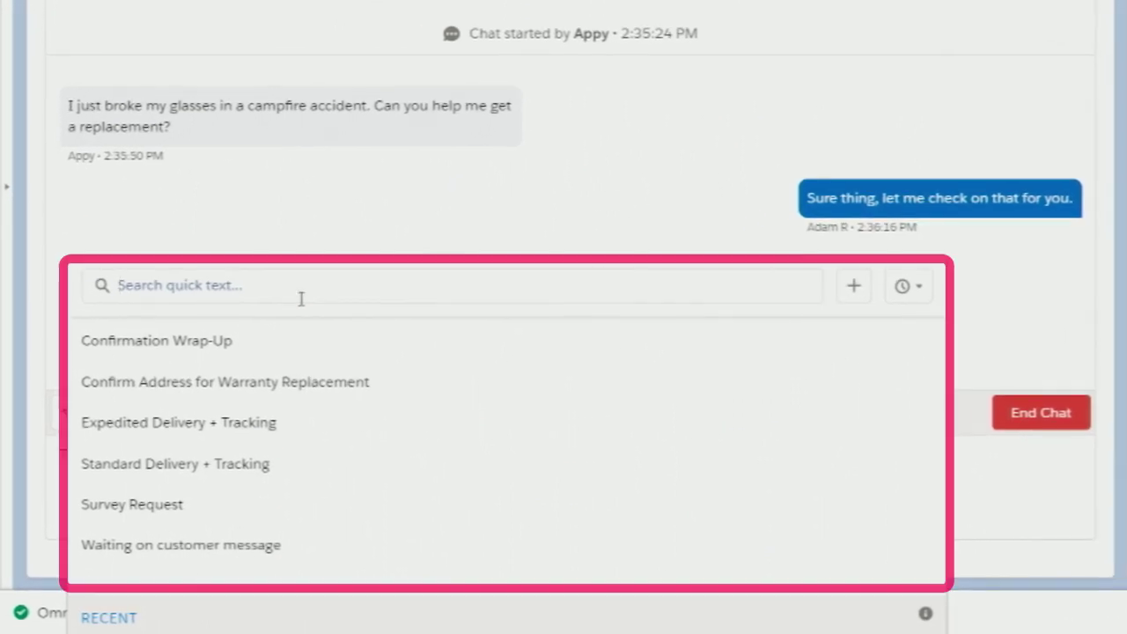
pyautogui.press('Down')
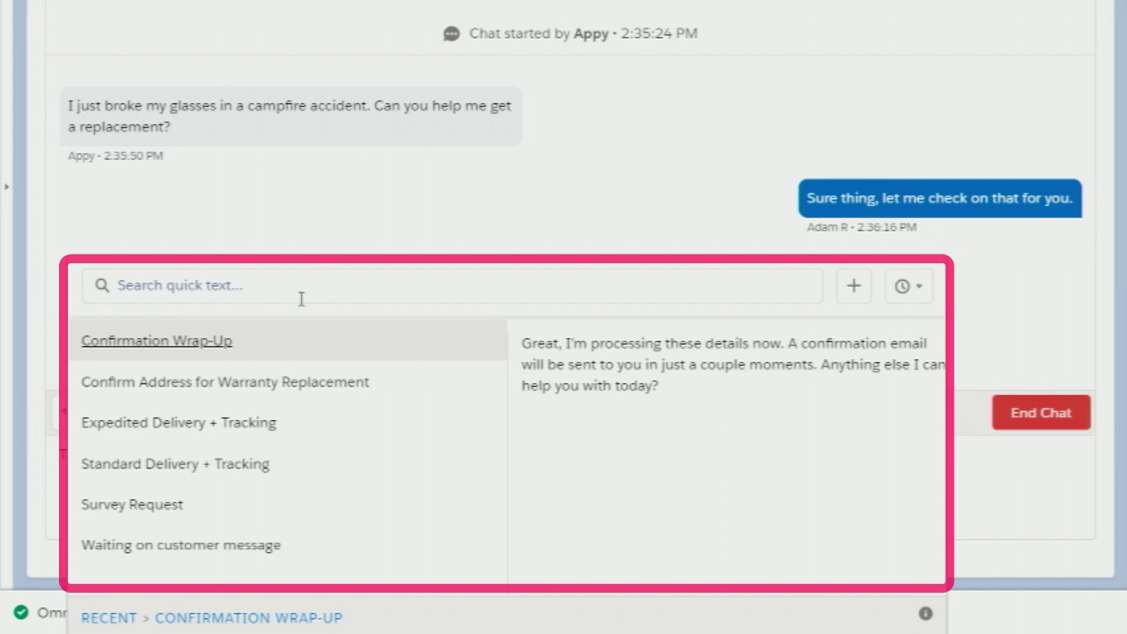
pyautogui.press('Down')
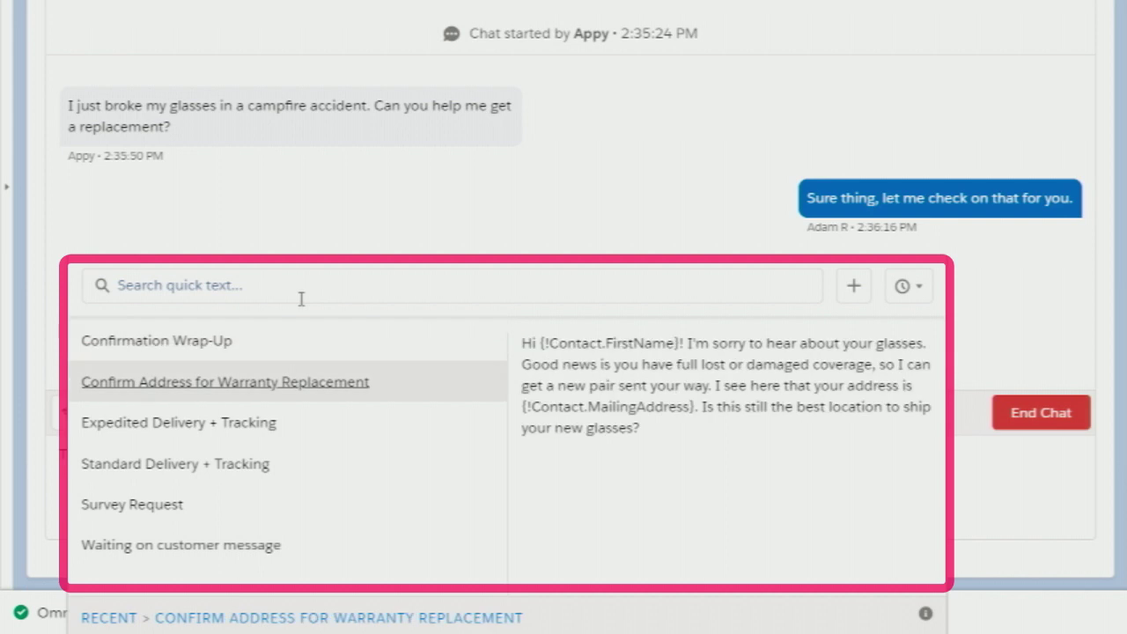
pyautogui.press('Return')
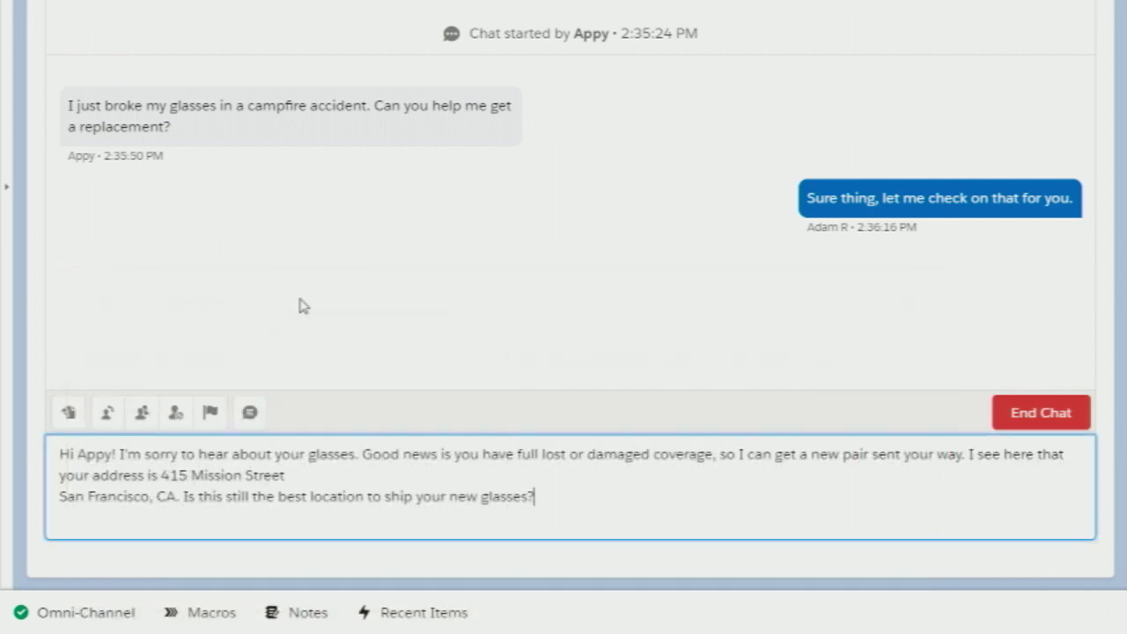
pyautogui.press('Return')
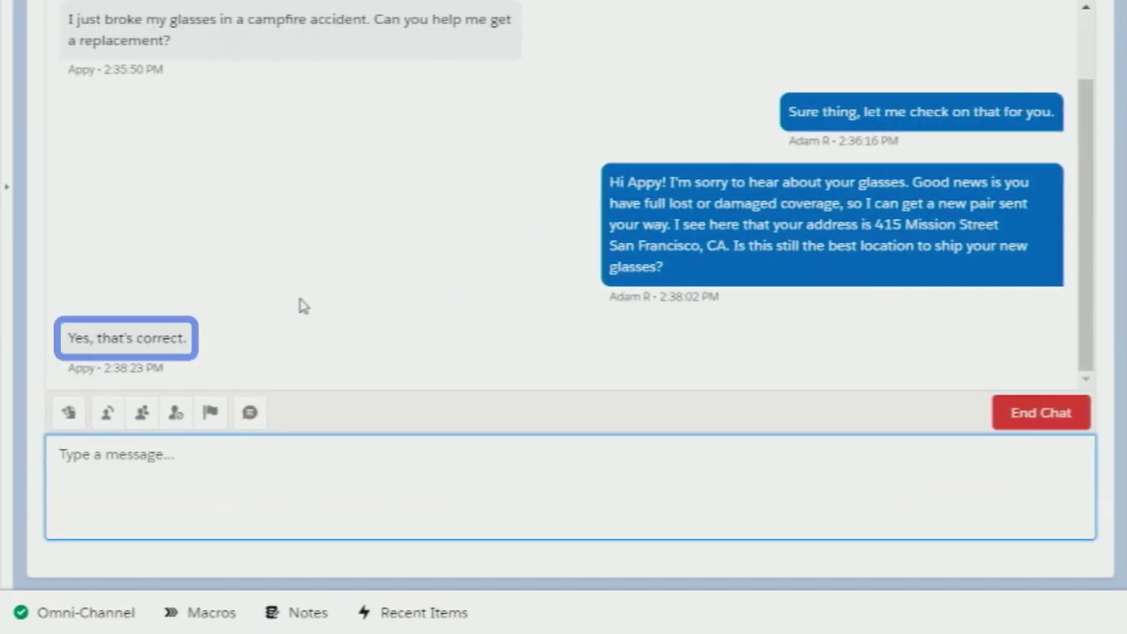
# - Insert the "Confirmation Wrap-Up" quick text into the chat and send it to the customer
pyautogui.hotkey('ctrl', '.')
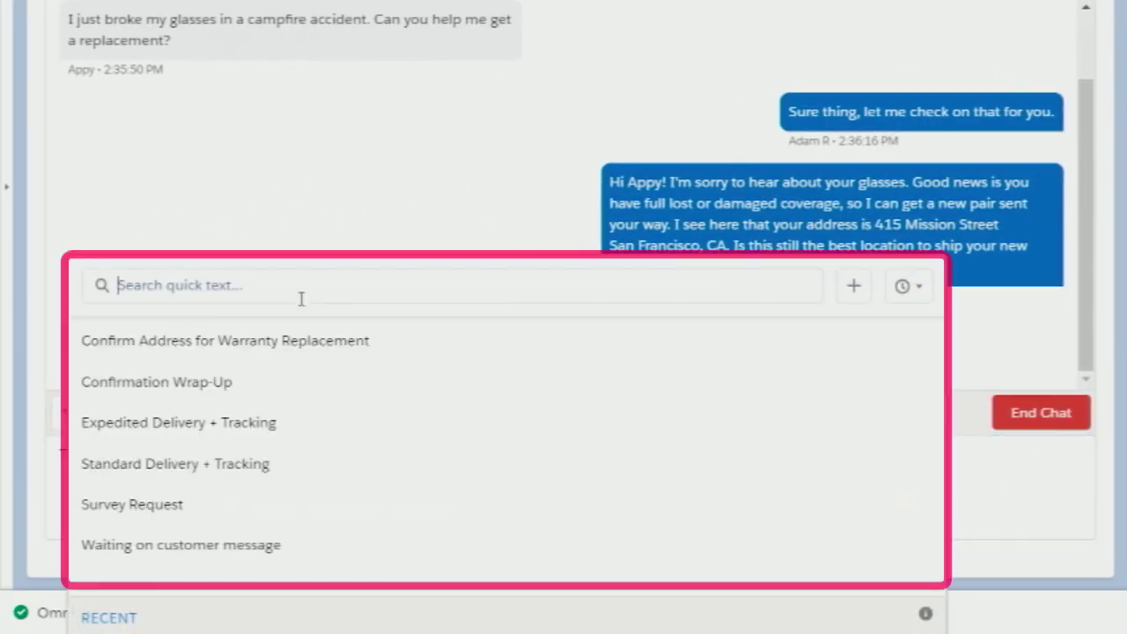
pyautogui.press('Down')
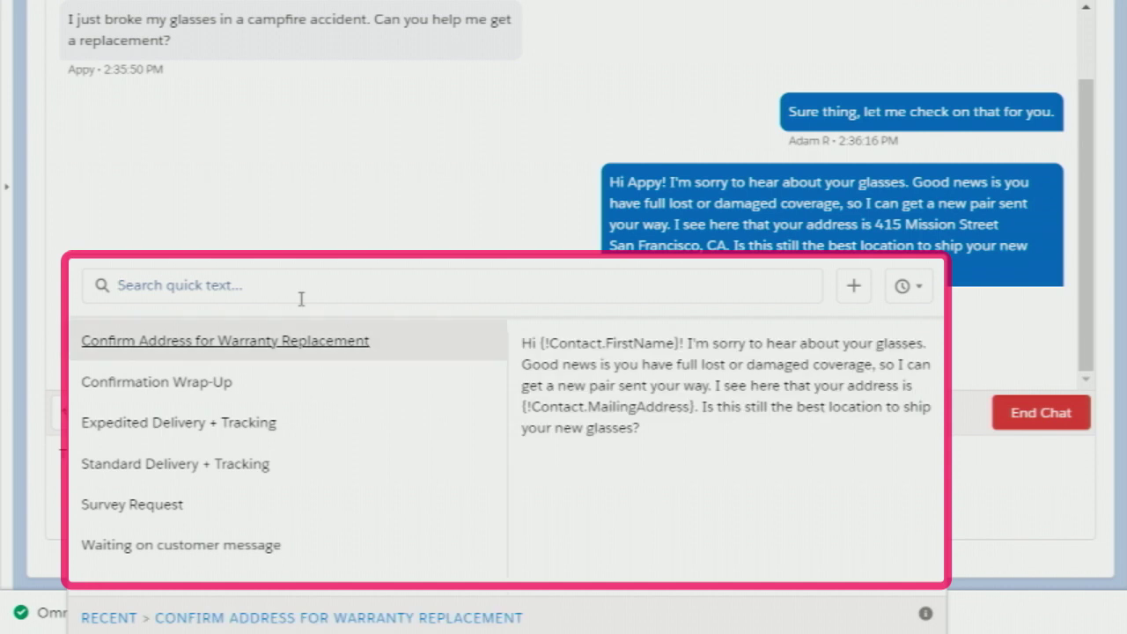
pyautogui.press('Down')
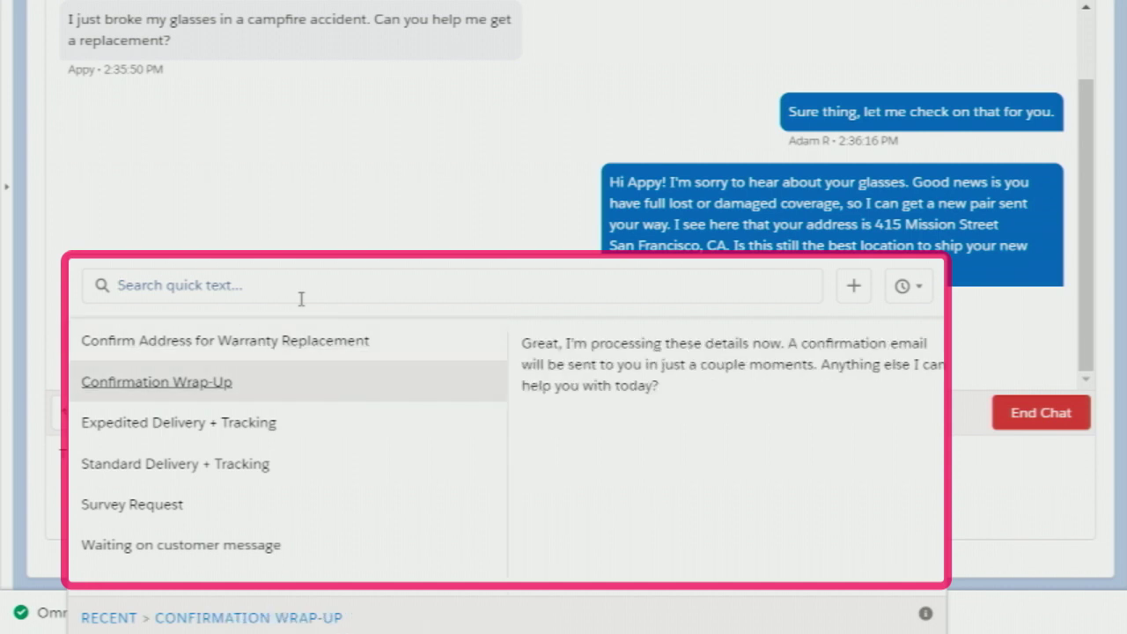
pyautogui.press('Return')
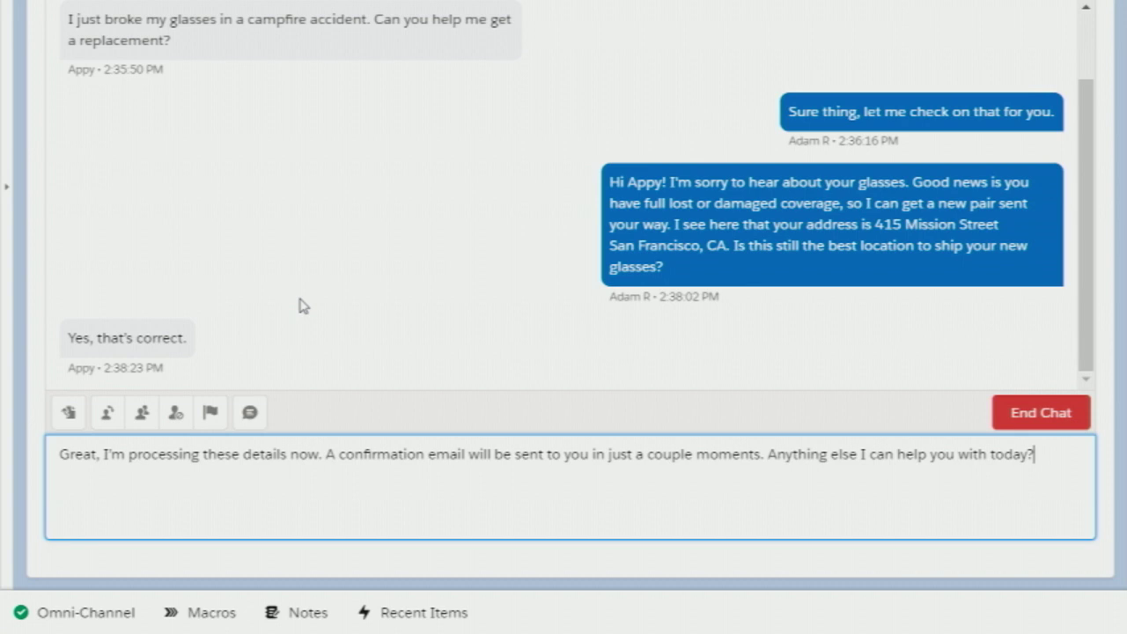
pyautogui.press('Return')
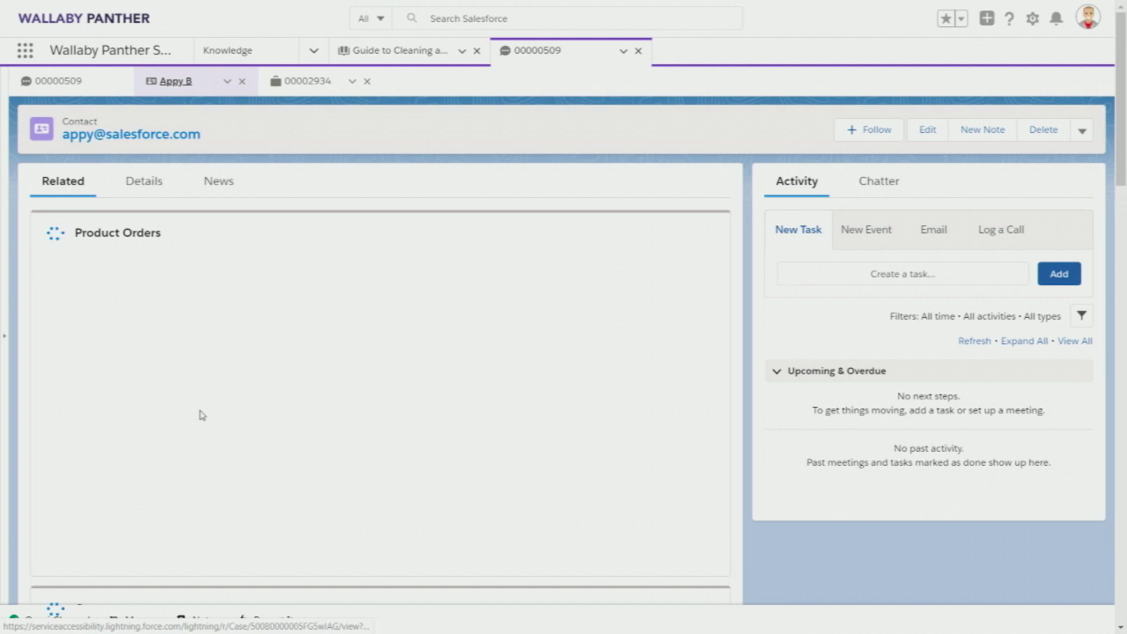
# - Open the Broken glasses case and find the text "product" on its page
pyautogui.press('Right')
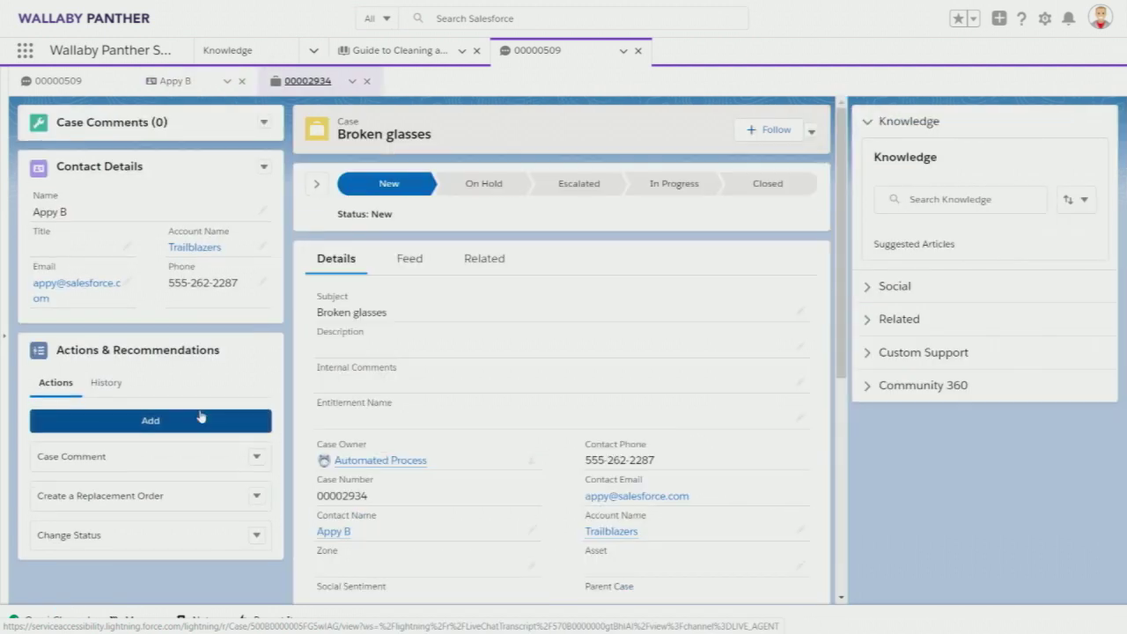
pyautogui.press('Tab')
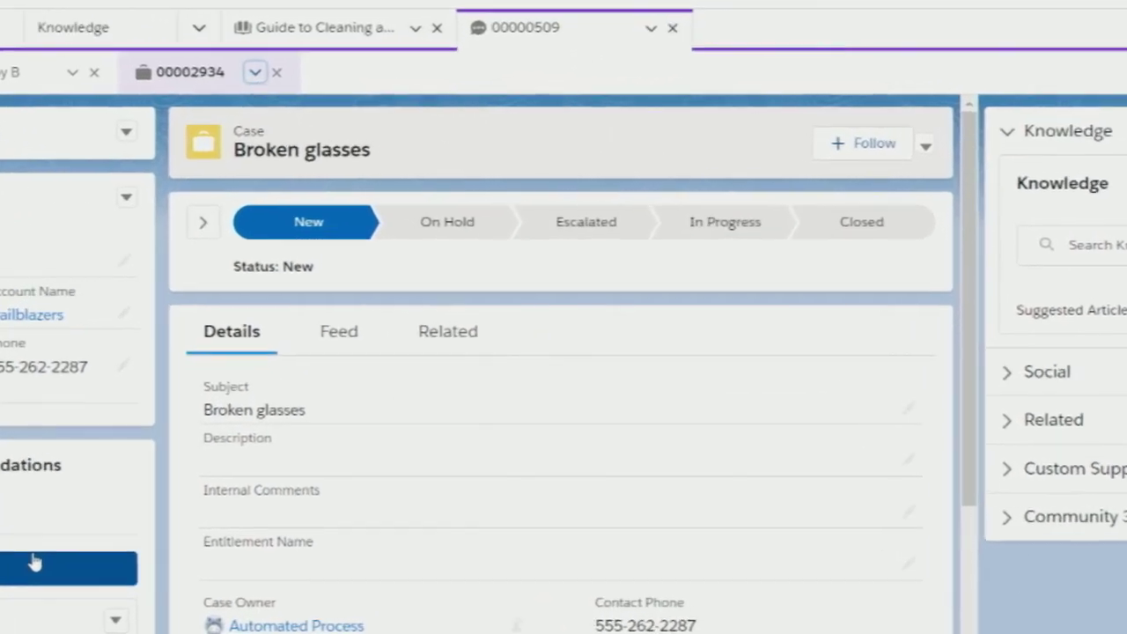
pyautogui.press('ctrl+Insert+f')
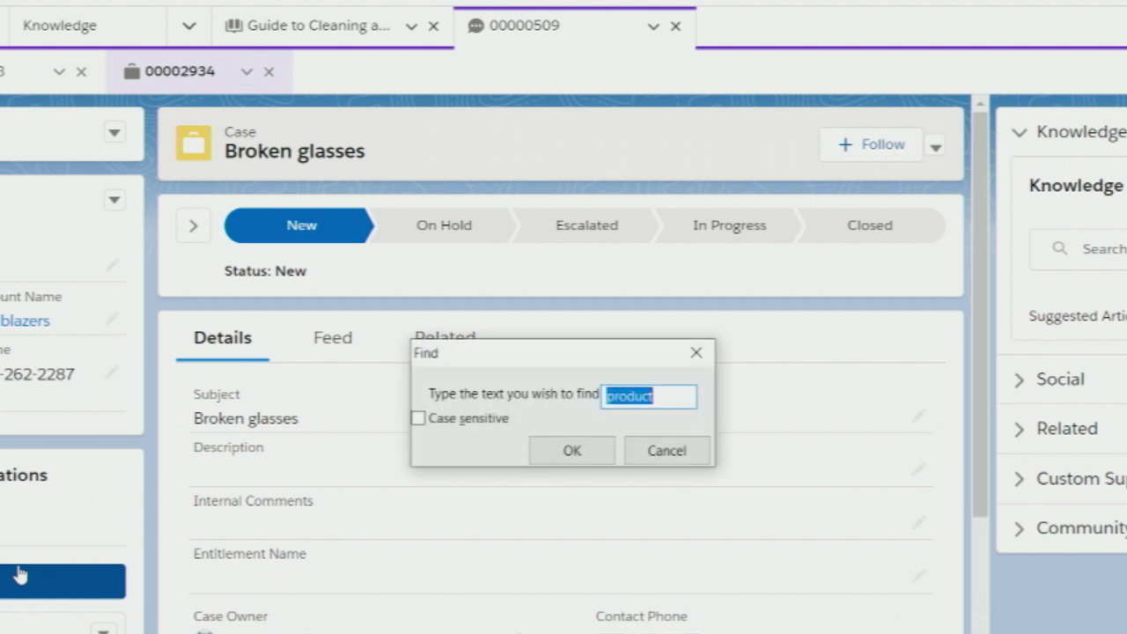
pyautogui.write('produc')
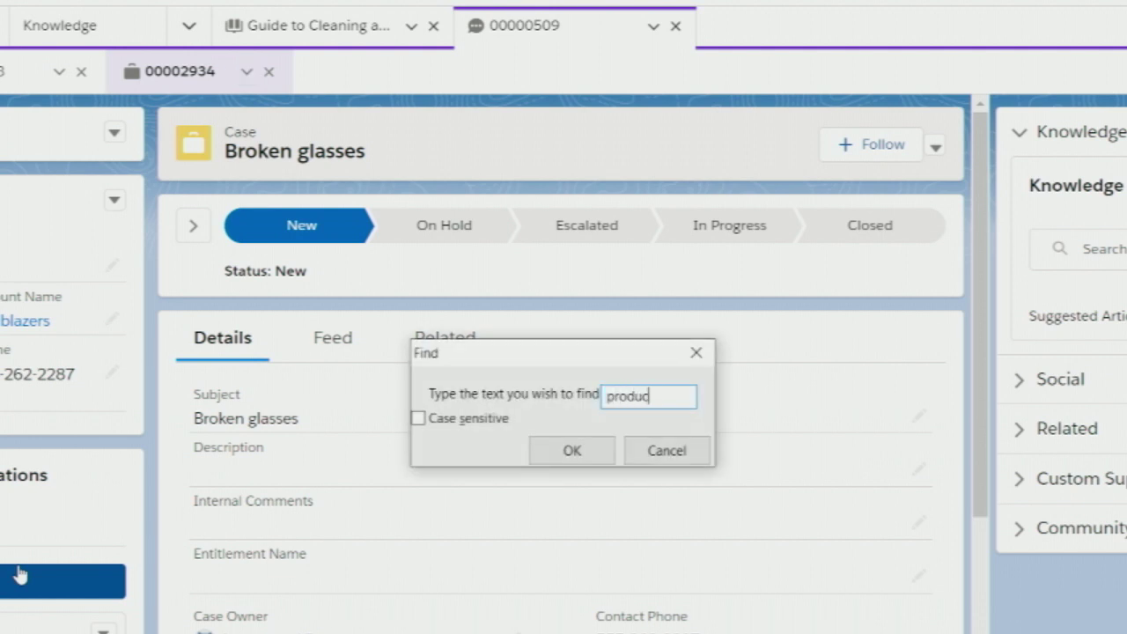
pyautogui.write('t')
pyautogui.press('Return')
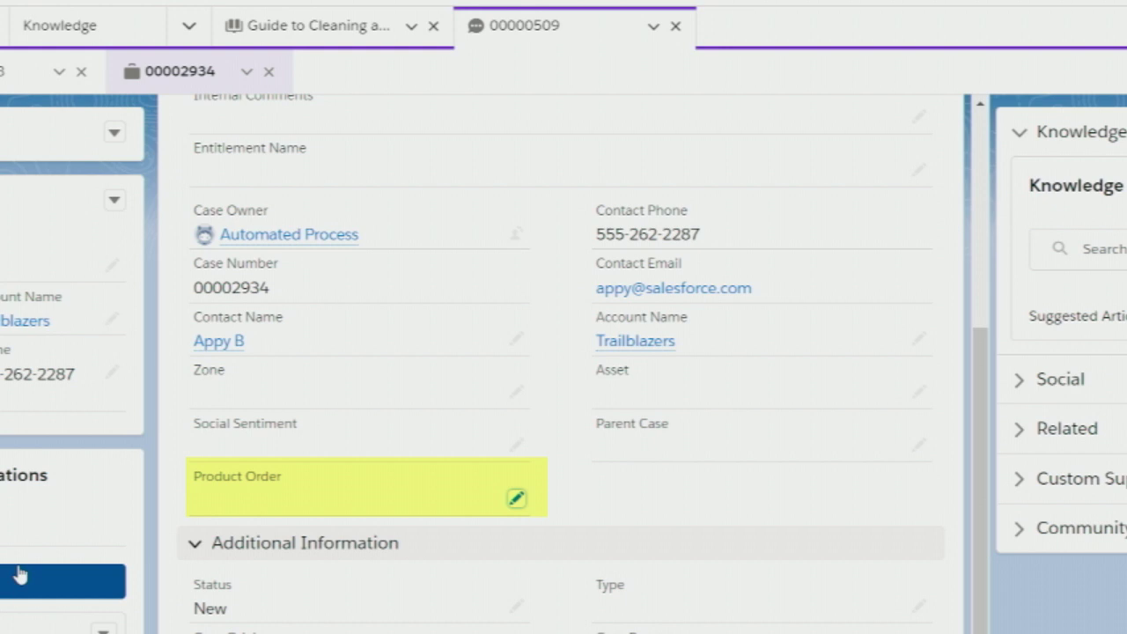
# - Edit the case's Product Order field and choose the customer's Grazing Gazelle eyeglasses order
pyautogui.press('Return')
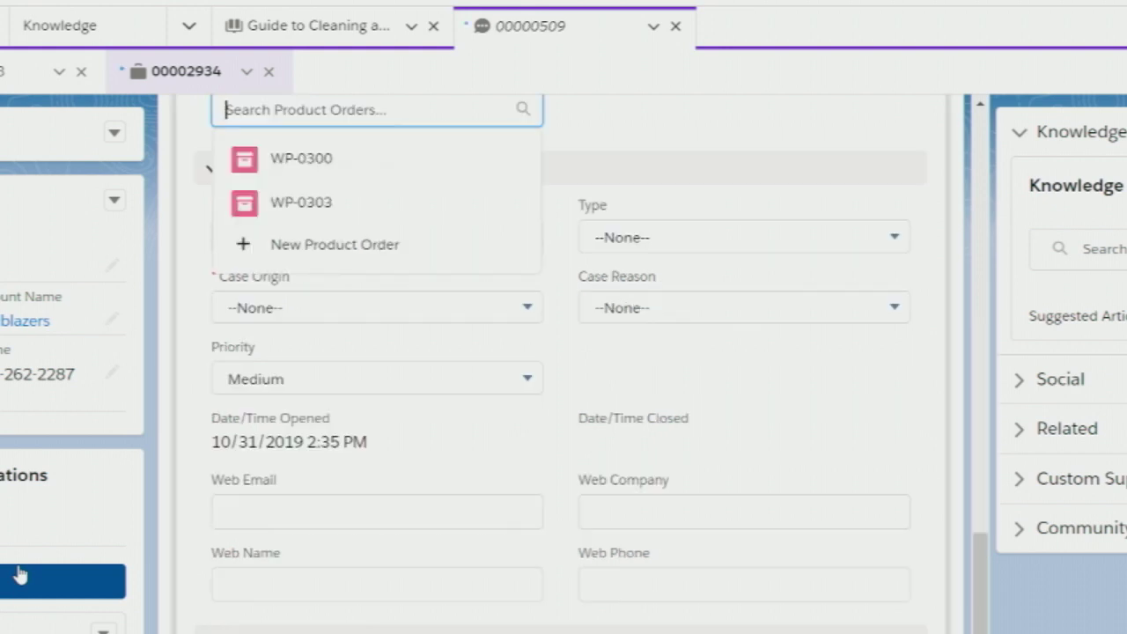
pyautogui.press('Down')
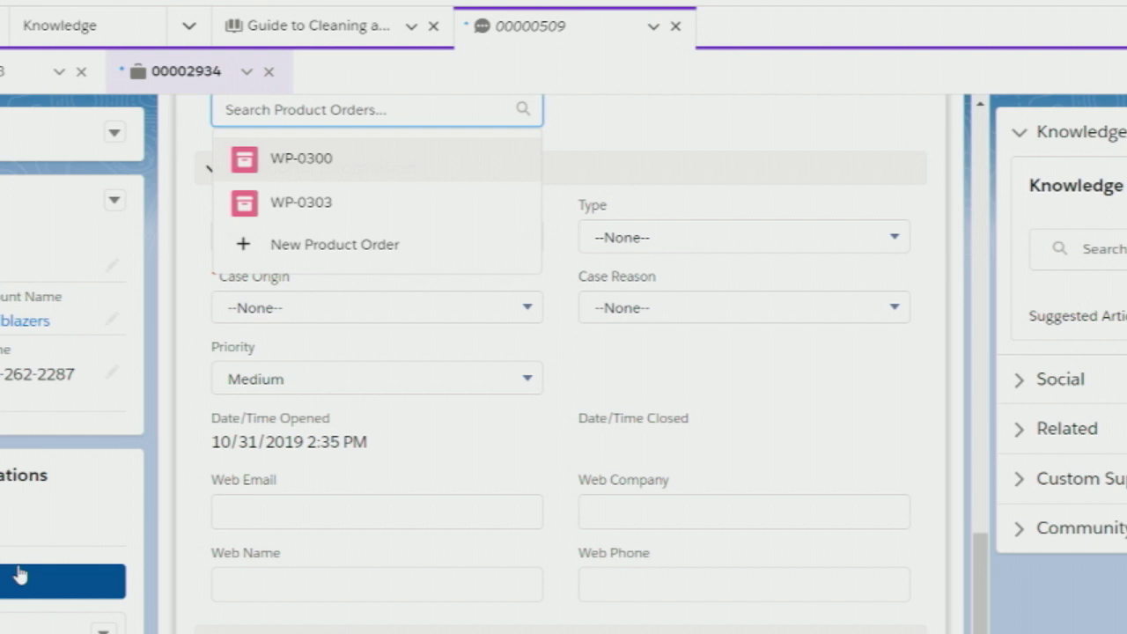
pyautogui.press('Return')
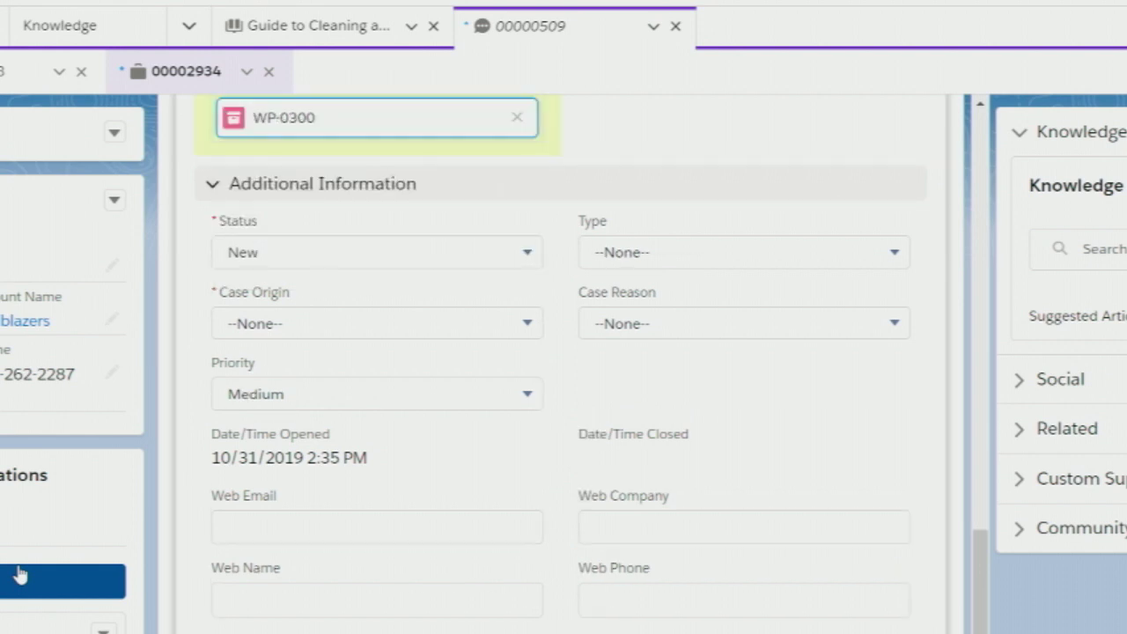
# - Set the Case Origin to Web and save the case
pyautogui.press('Tab')
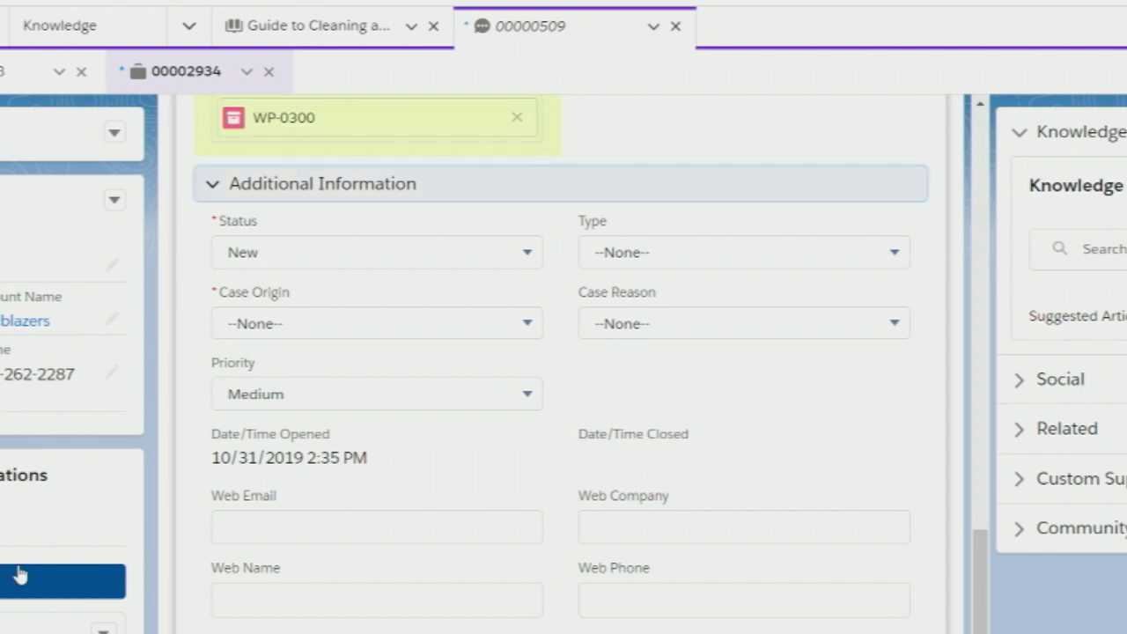
pyautogui.press('Tab')
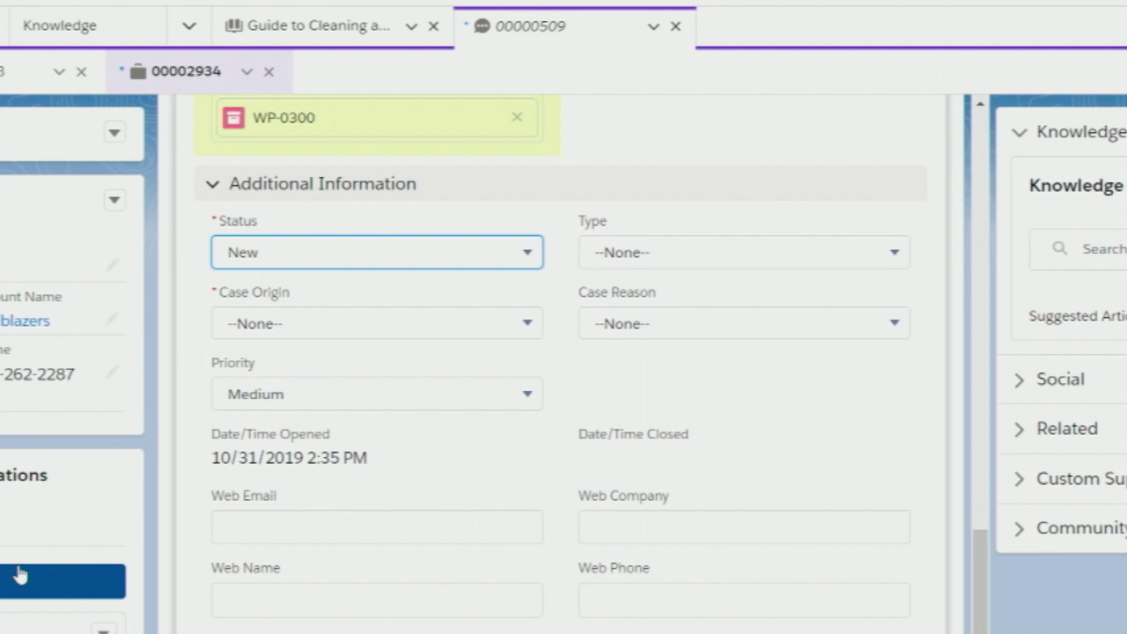
pyautogui.press('Tab')
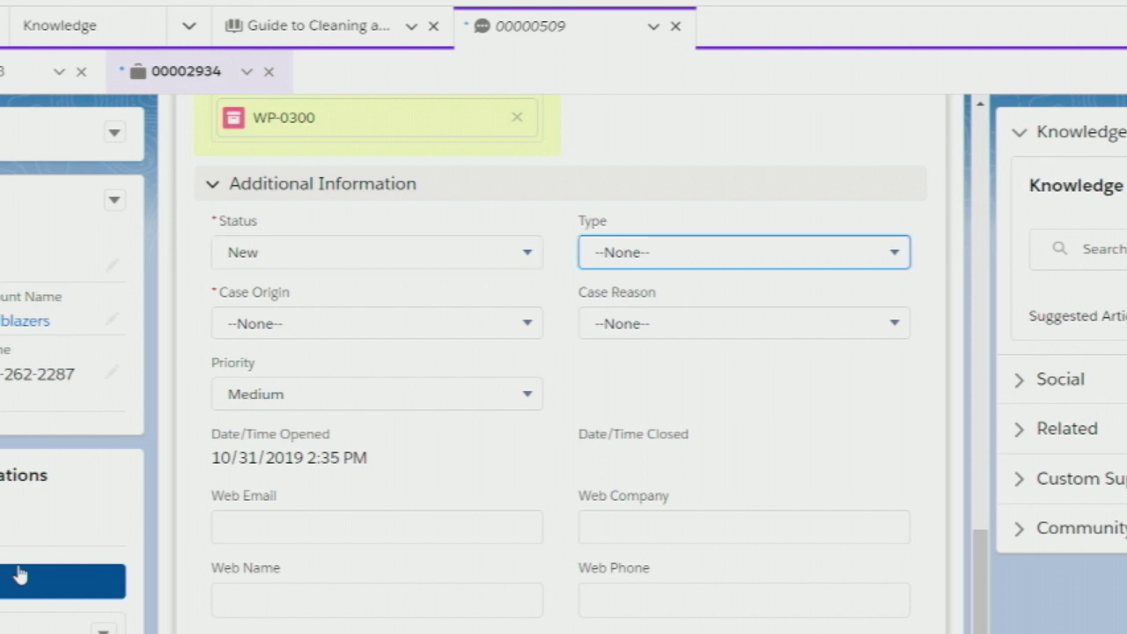
pyautogui.press('Tab')
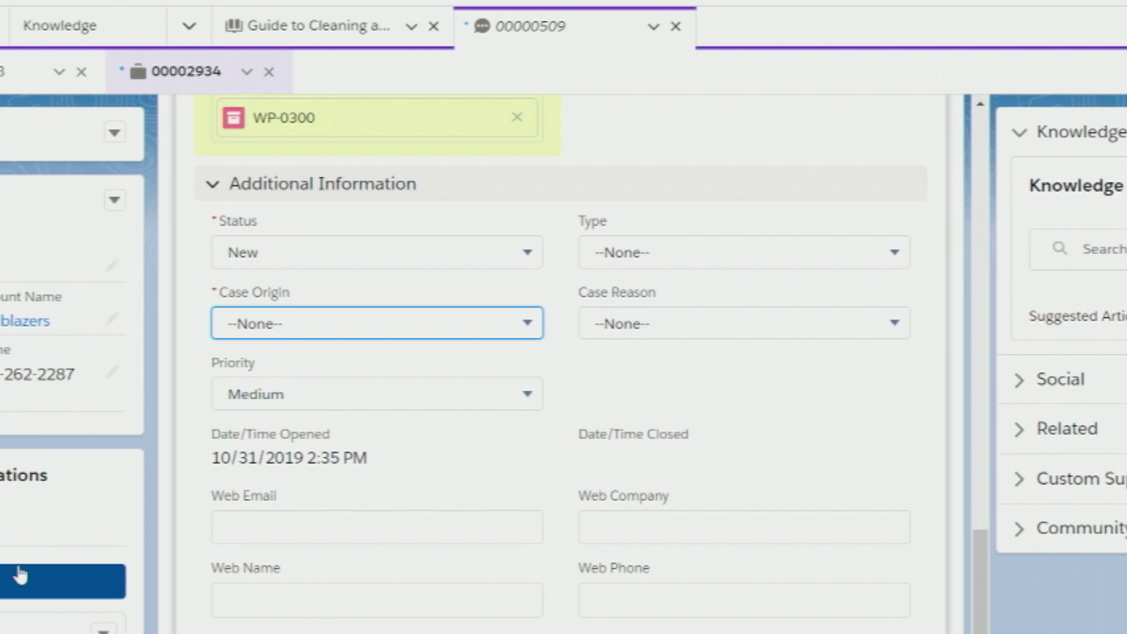
pyautogui.press('space')
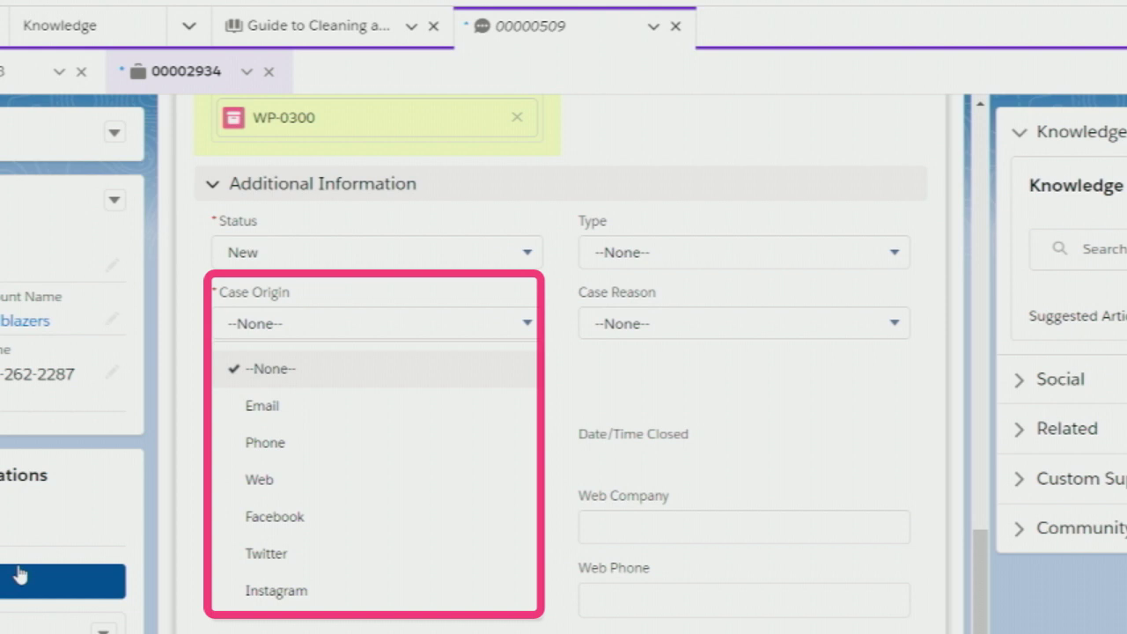
pyautogui.press('Down')
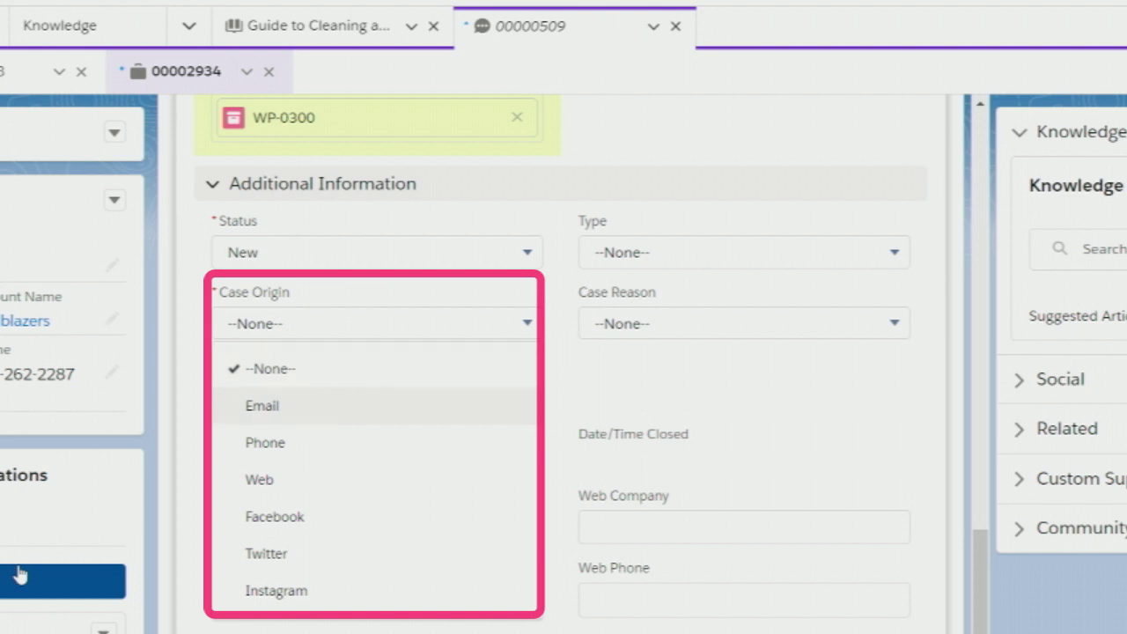
pyautogui.press('Down')
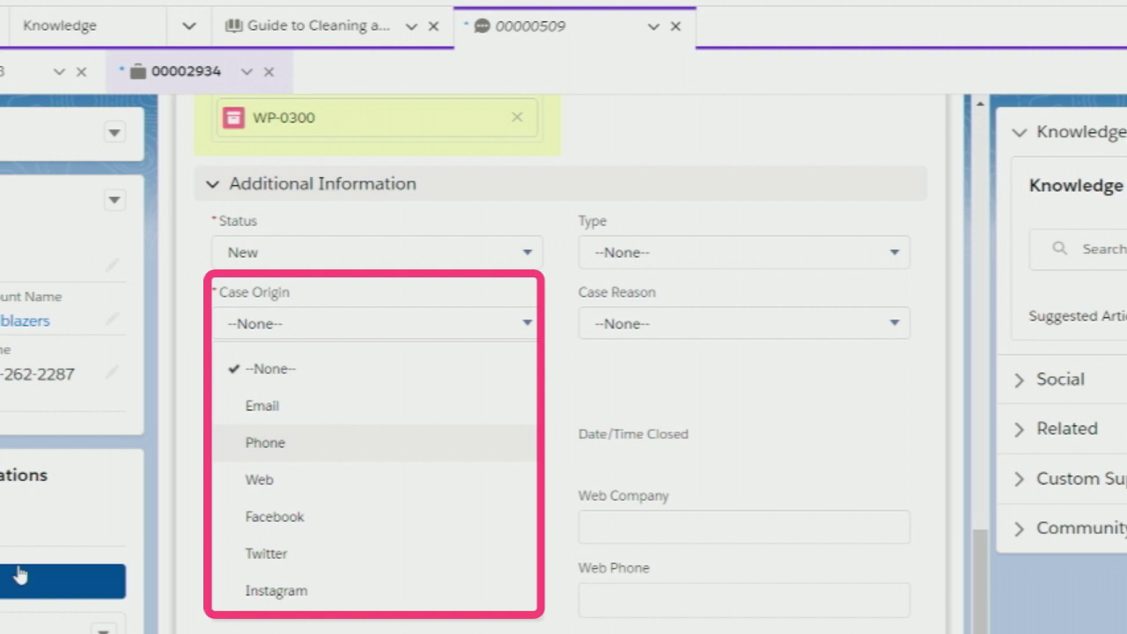
pyautogui.press('Down')
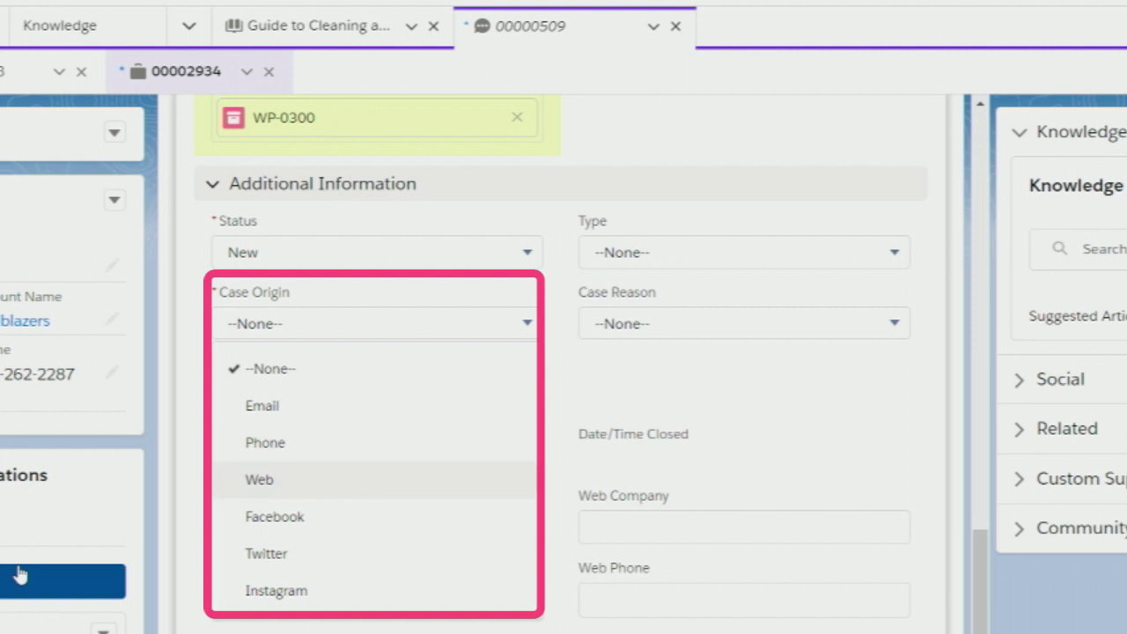
pyautogui.press('Return')
pyautogui.hotkey('ctrl', 's')
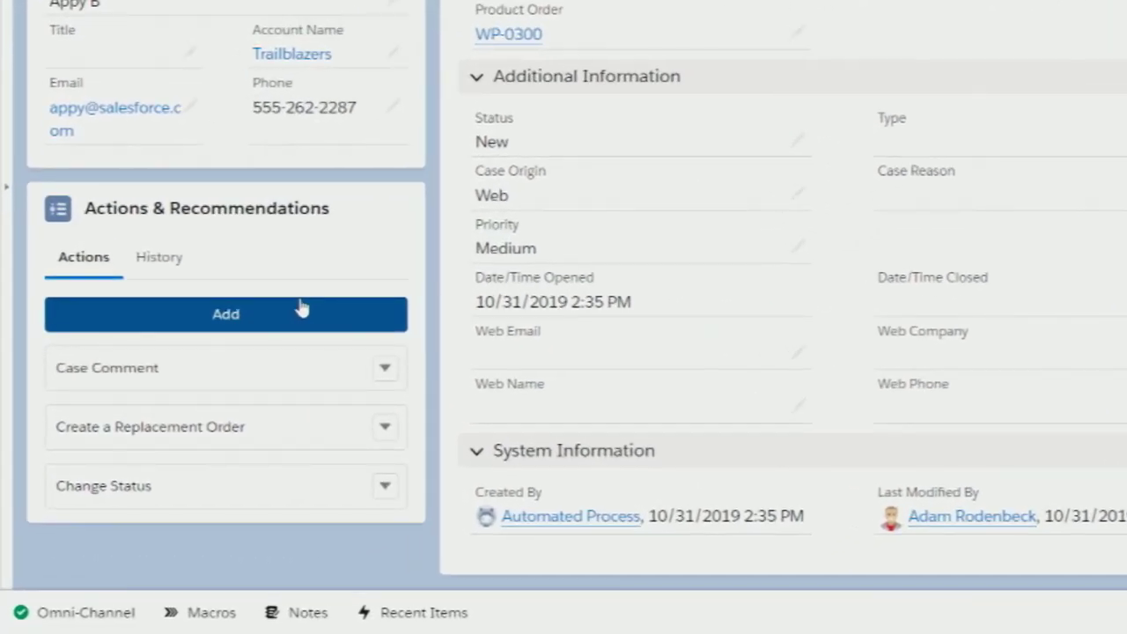
# - Open the macro list and select the "Create New Order + Resolve Case" macro
pyautogui.press('m')
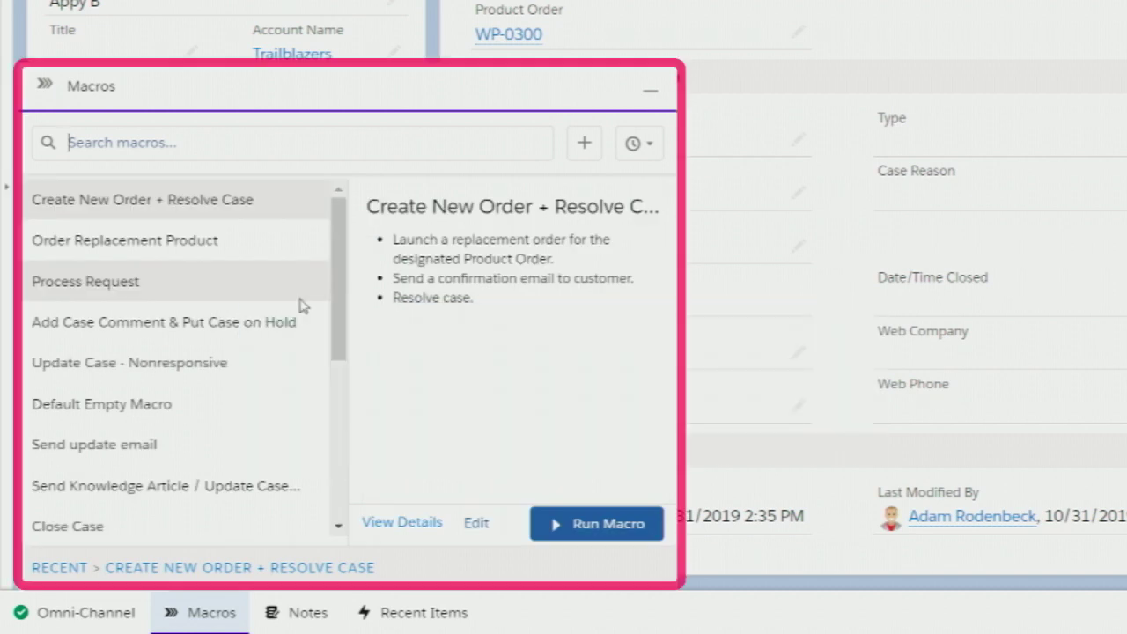
pyautogui.press('Down')
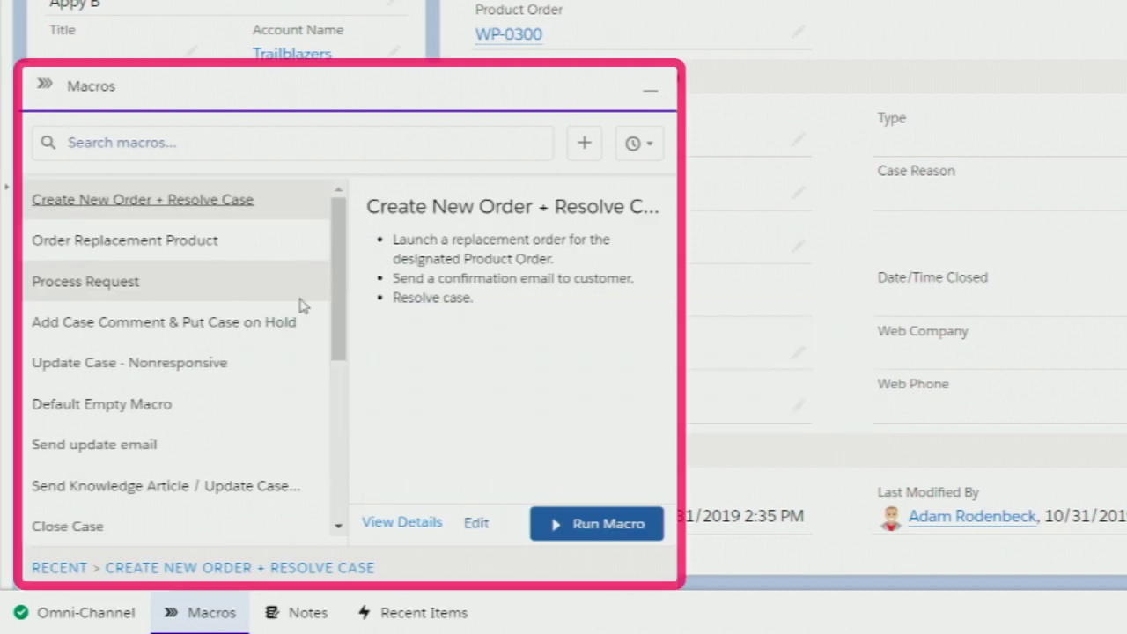